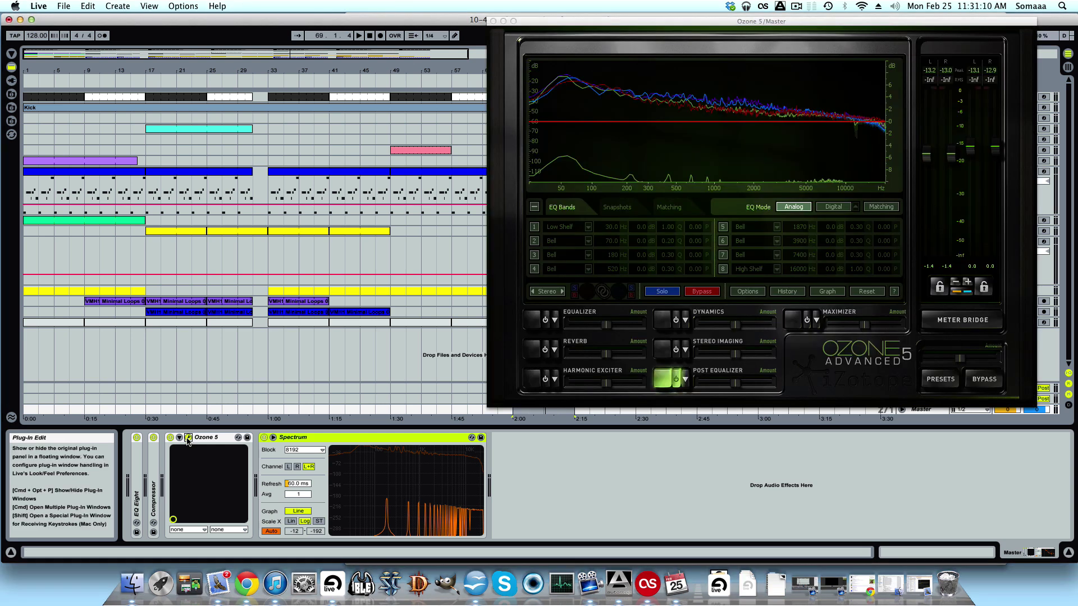
Step: Play the song briefly, then show Ozone's reference snapshots, including Heartbreaker and Apes From Space
drag(603, 23, 633, 56)
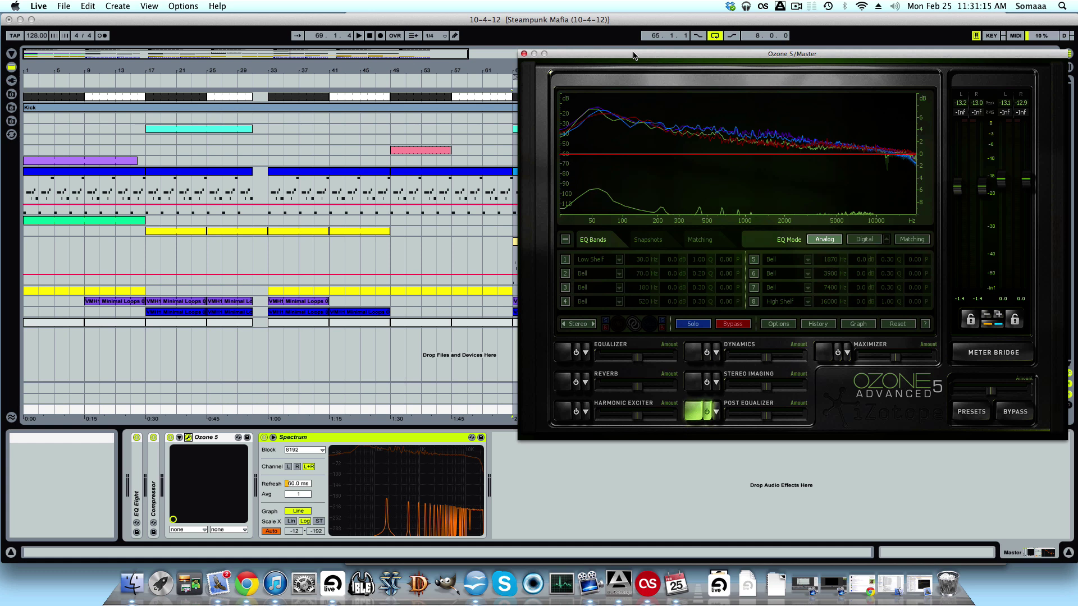
key(space)
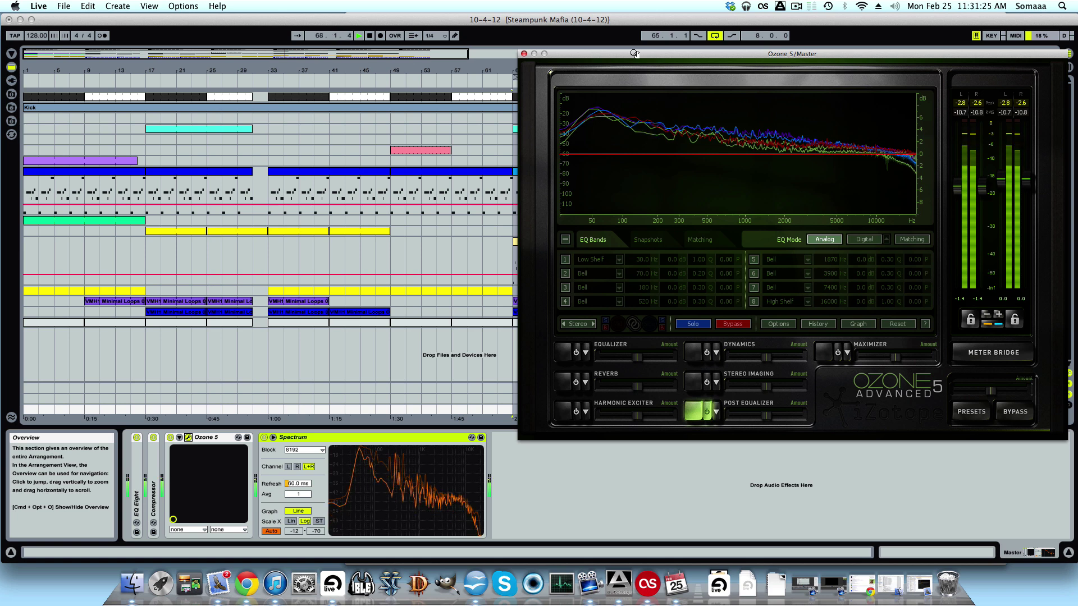
key(space)
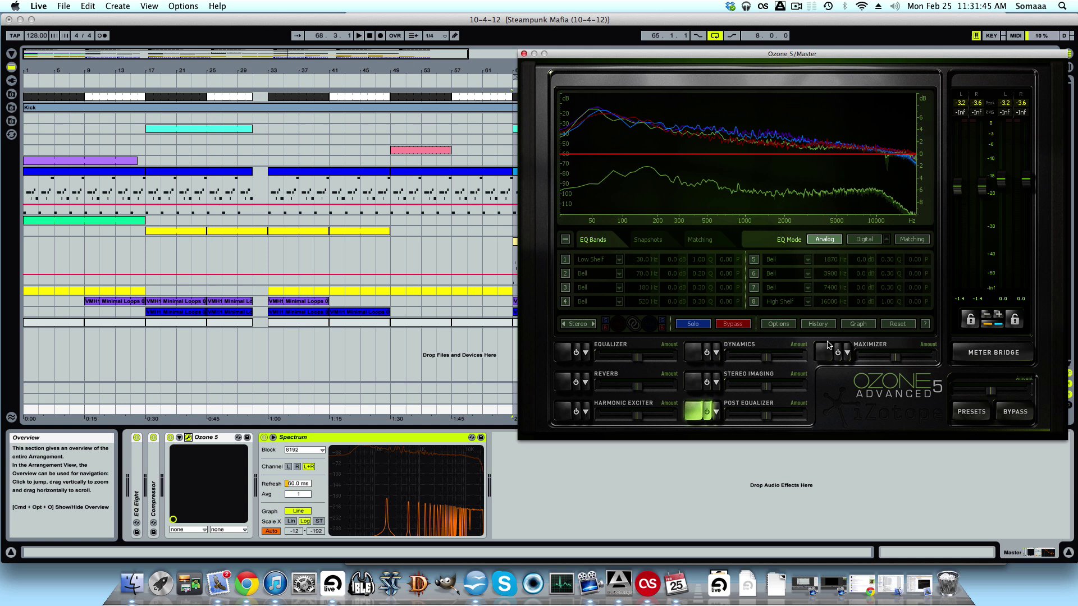
click(657, 242)
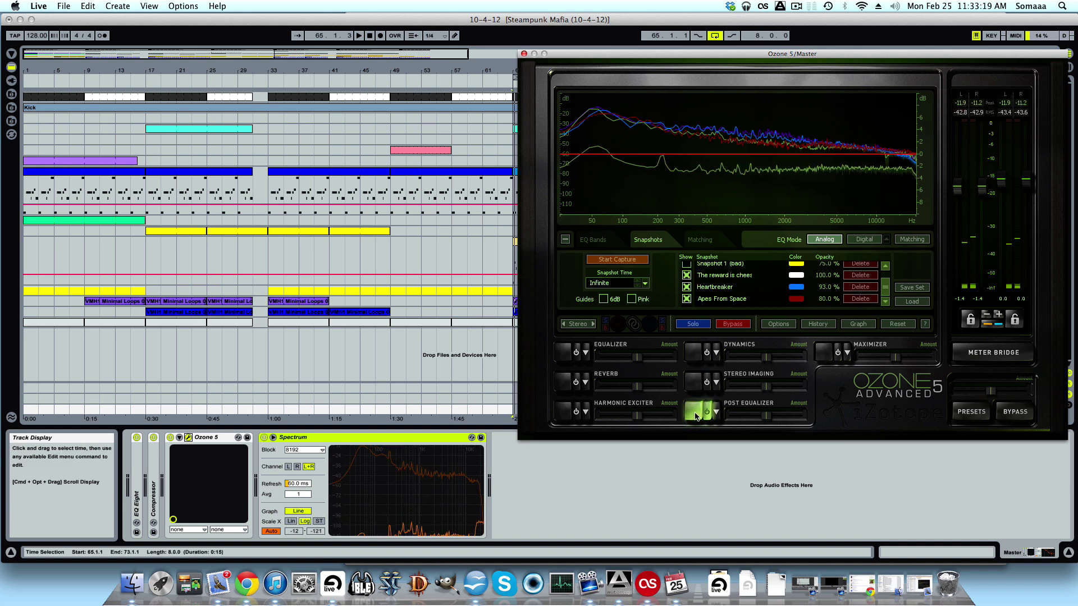
Step: Enable Ozone's Maximizer, start playback and lower its threshold to about -1.7 dB
click(824, 353)
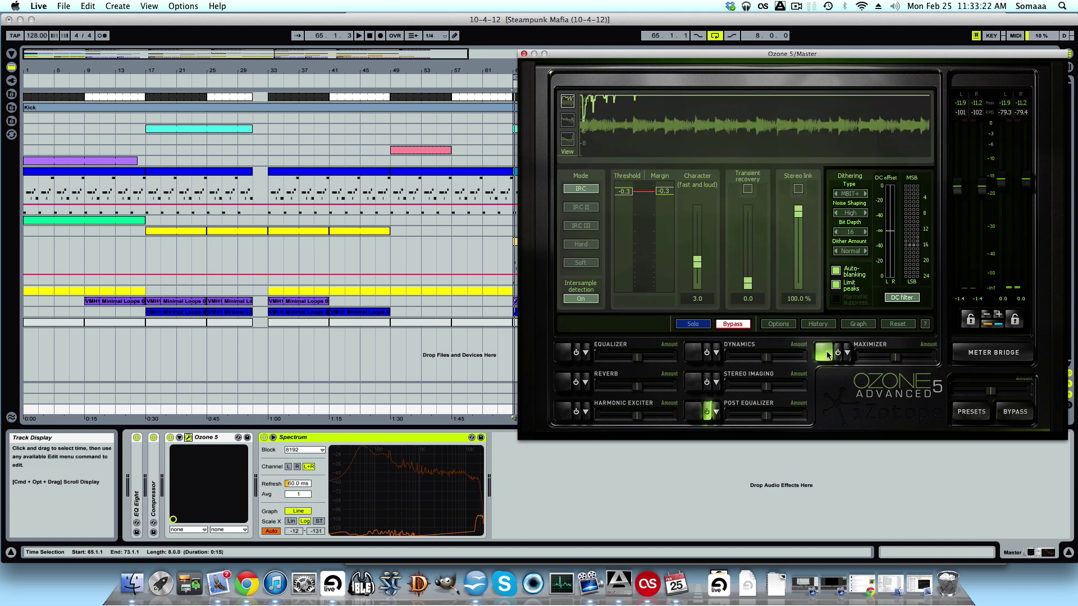
click(739, 326)
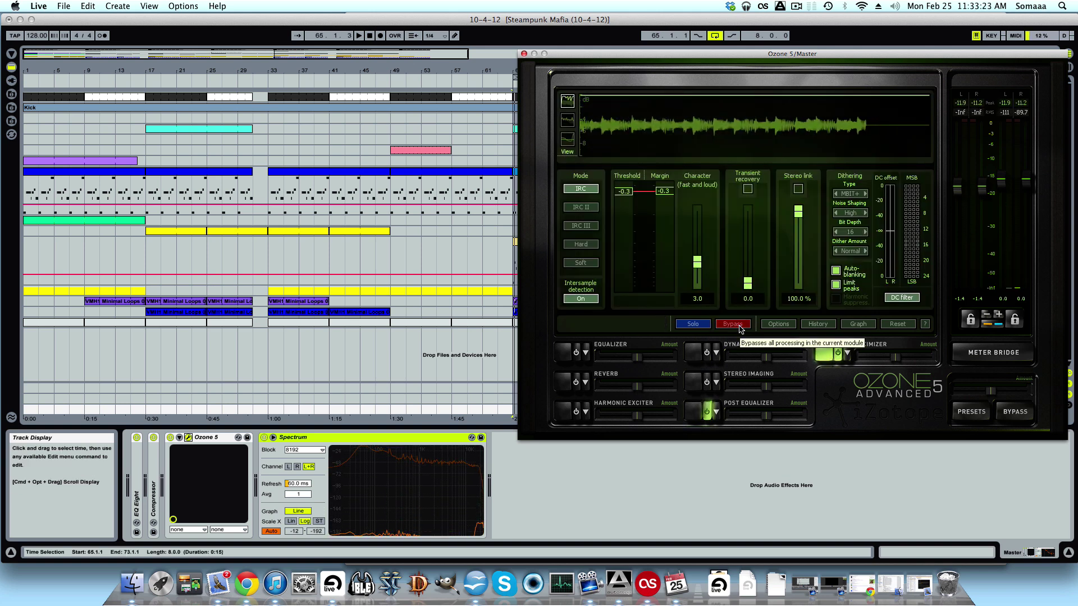
key(space)
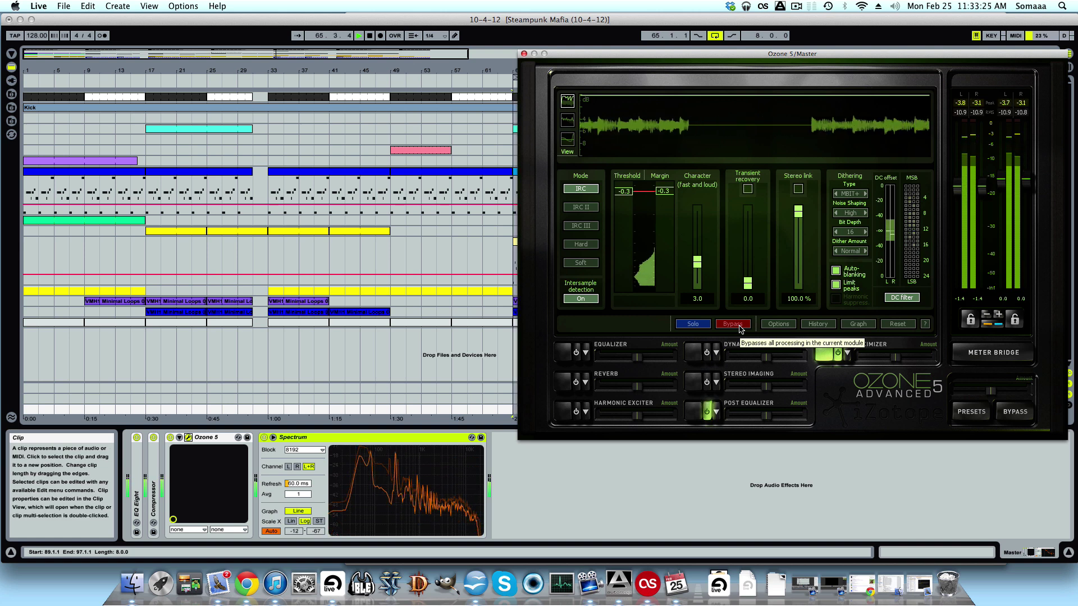
drag(621, 195, 622, 216)
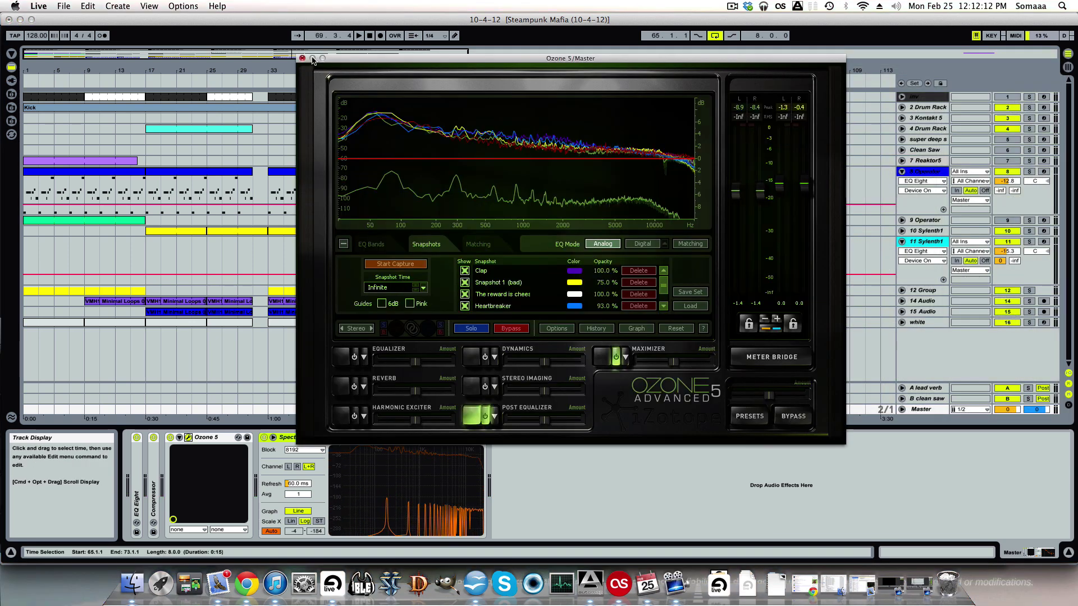
Step: Solo track 11 Sylenth1, close the Ozone window and show Sylenth1's device chain
drag(358, 66, 125, 73)
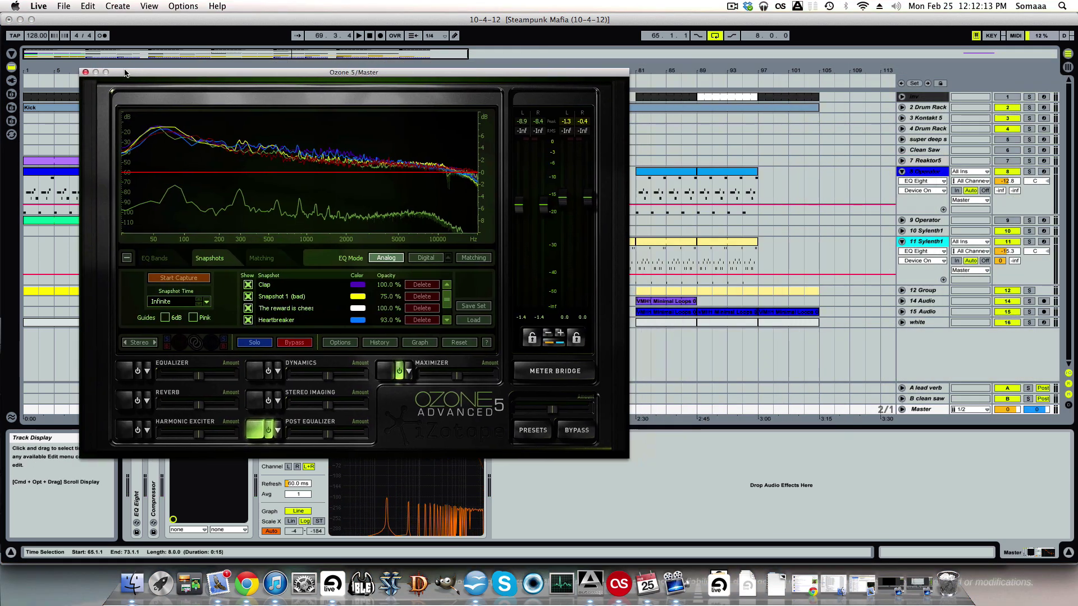
click(1029, 242)
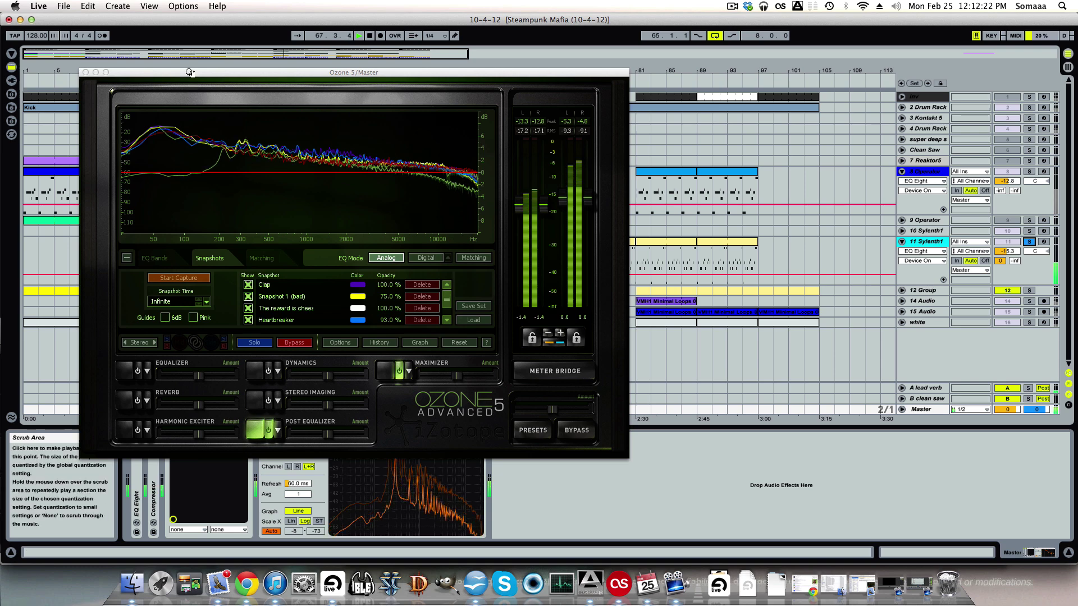
drag(353, 72, 347, 125)
click(796, 249)
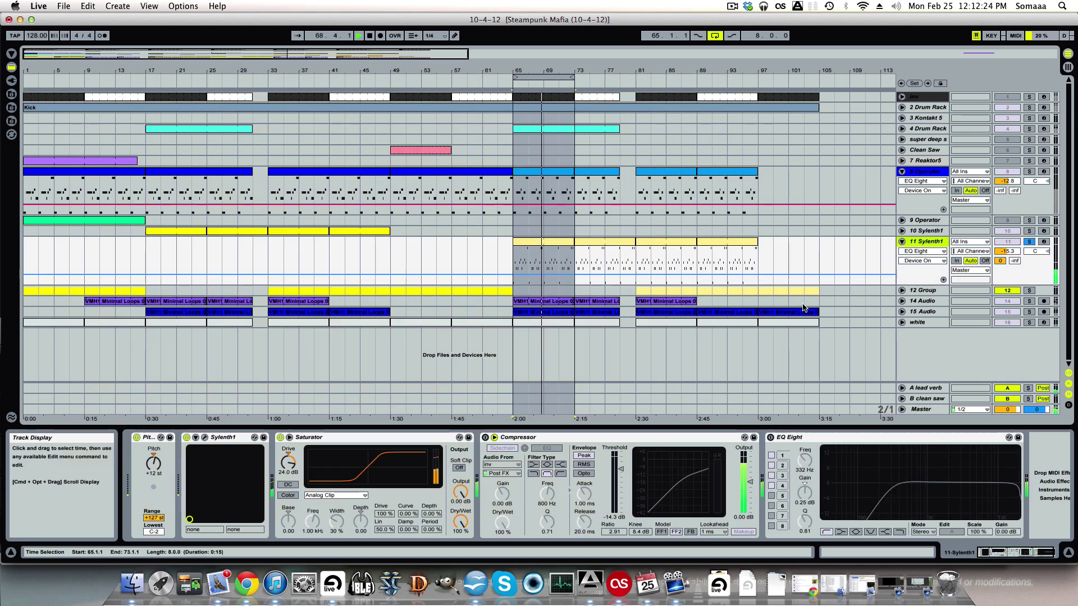
Step: Switch on Sylenth1's EQ Eight, disable bands 3 and 4, and cut band 2 -5.24 dB at 326 Hz
click(771, 438)
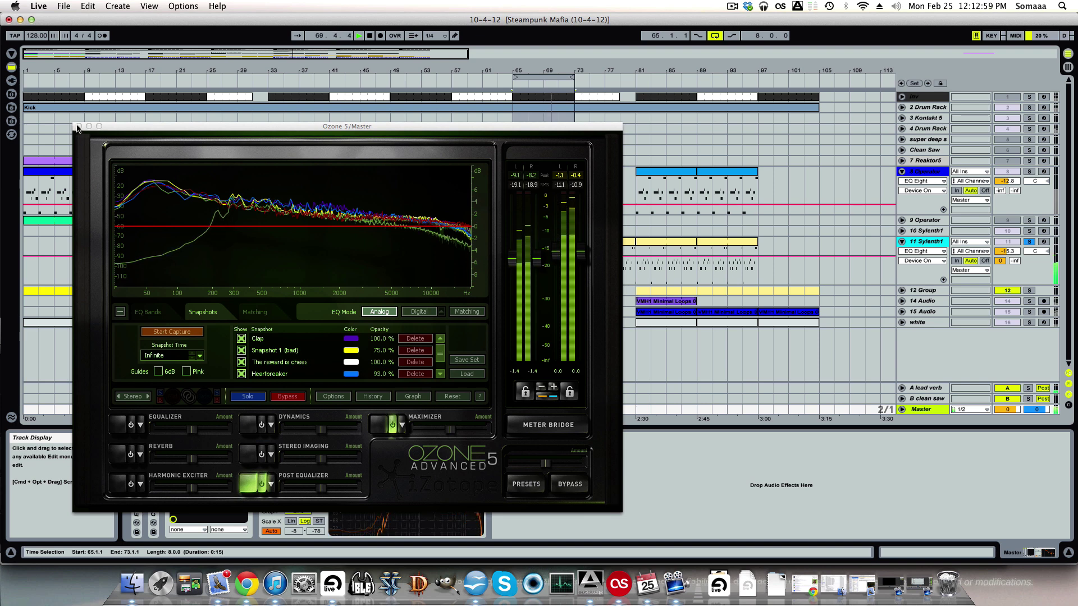
key(super+alt+p)
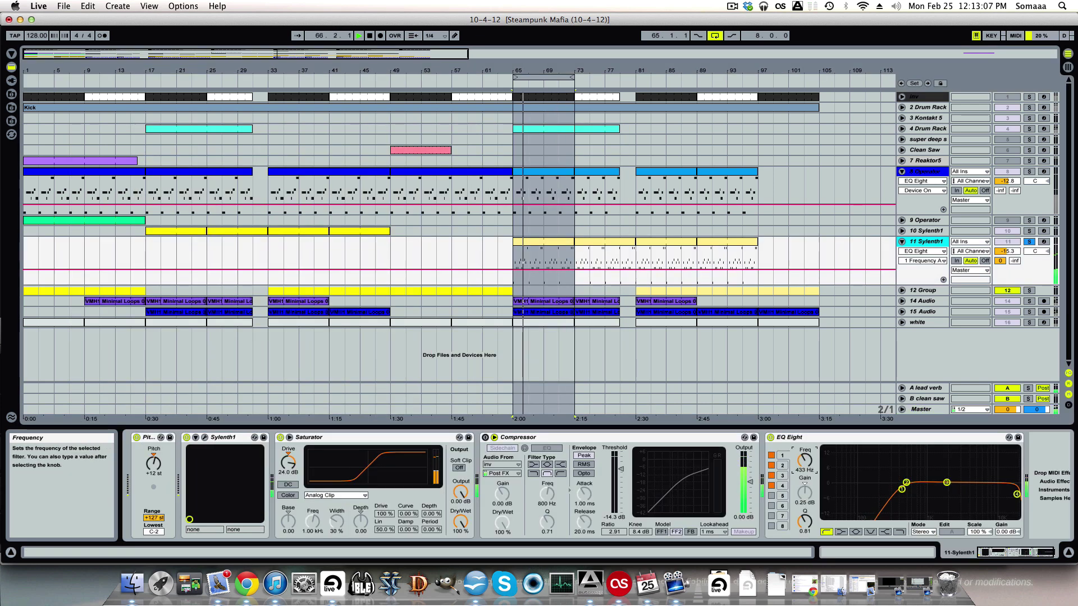
drag(805, 460, 808, 464)
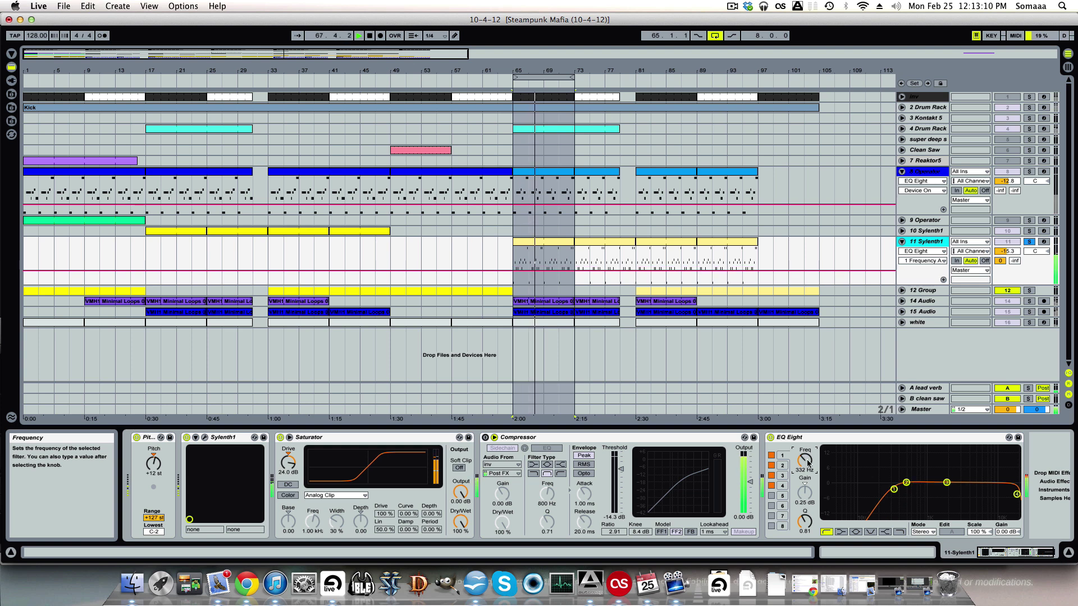
click(771, 476)
click(772, 487)
drag(906, 482, 893, 492)
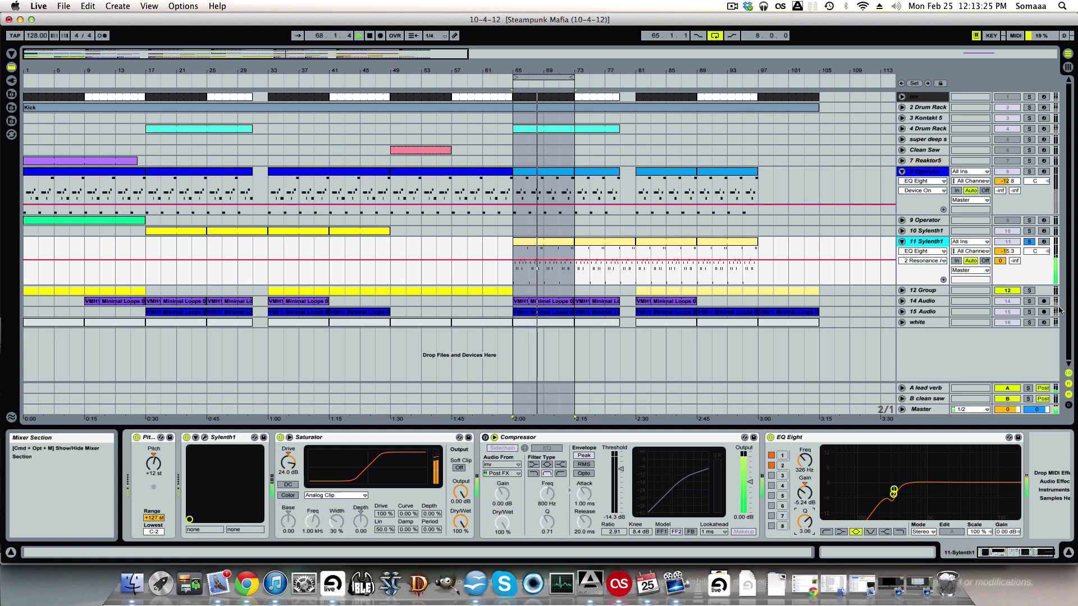
Step: Bring up the Master's Ozone window, unsolo Sylenth1 and restart playback from the loop start
click(920, 410)
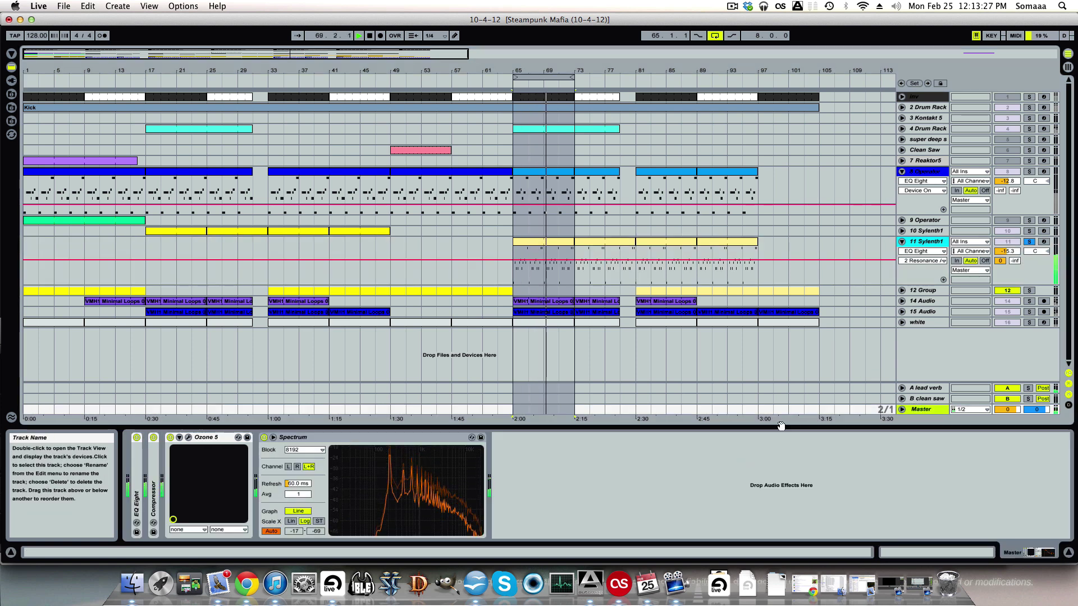
click(189, 438)
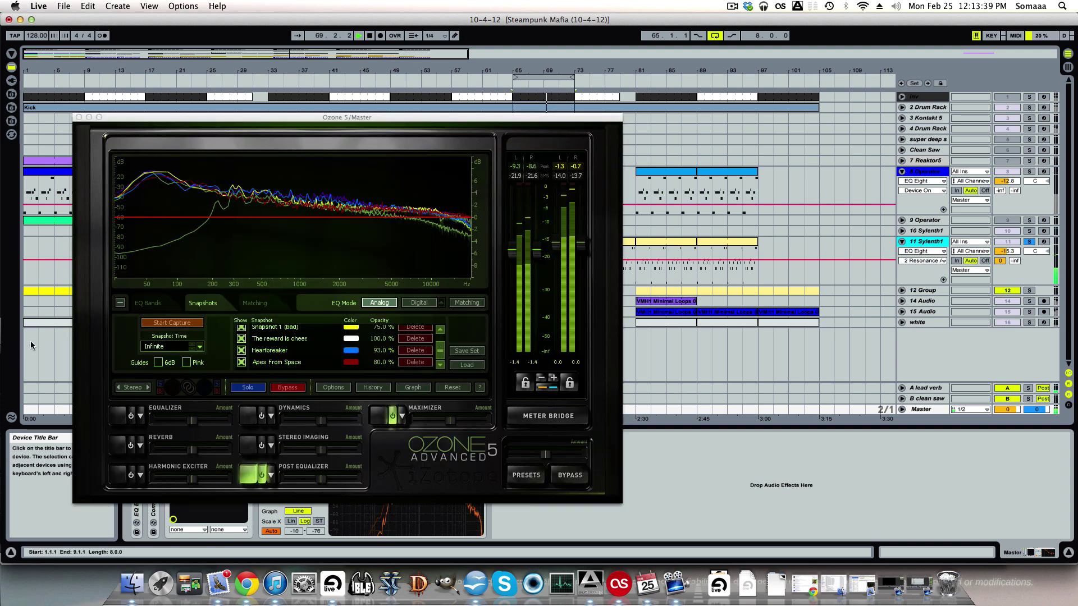
click(1029, 241)
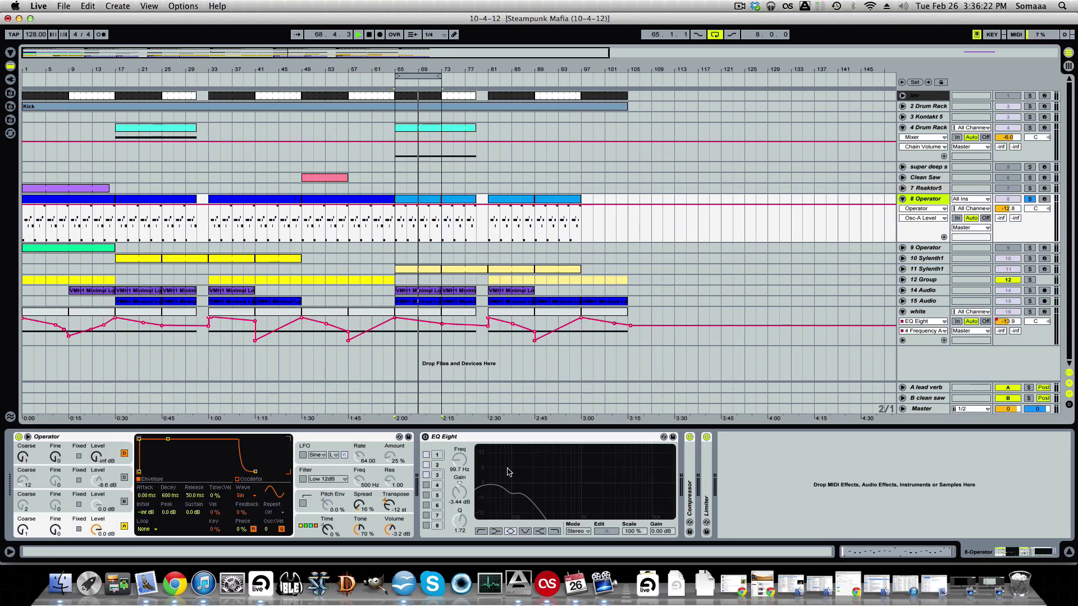
key(space)
key(space)
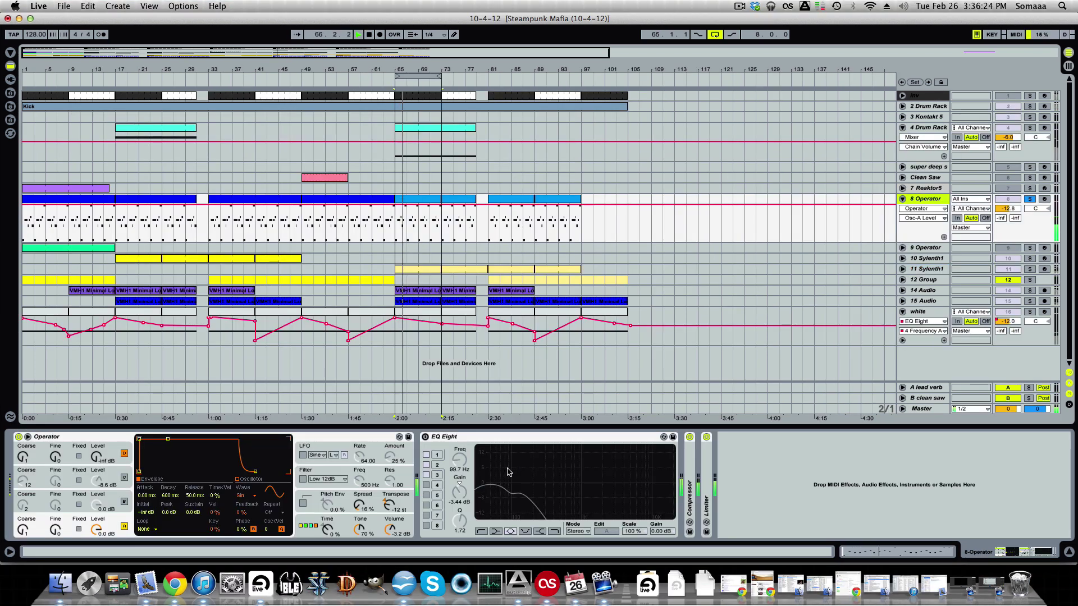
Step: Open Ozone 5 on the Master track and capture new spectrum snapshots of the mix
click(932, 408)
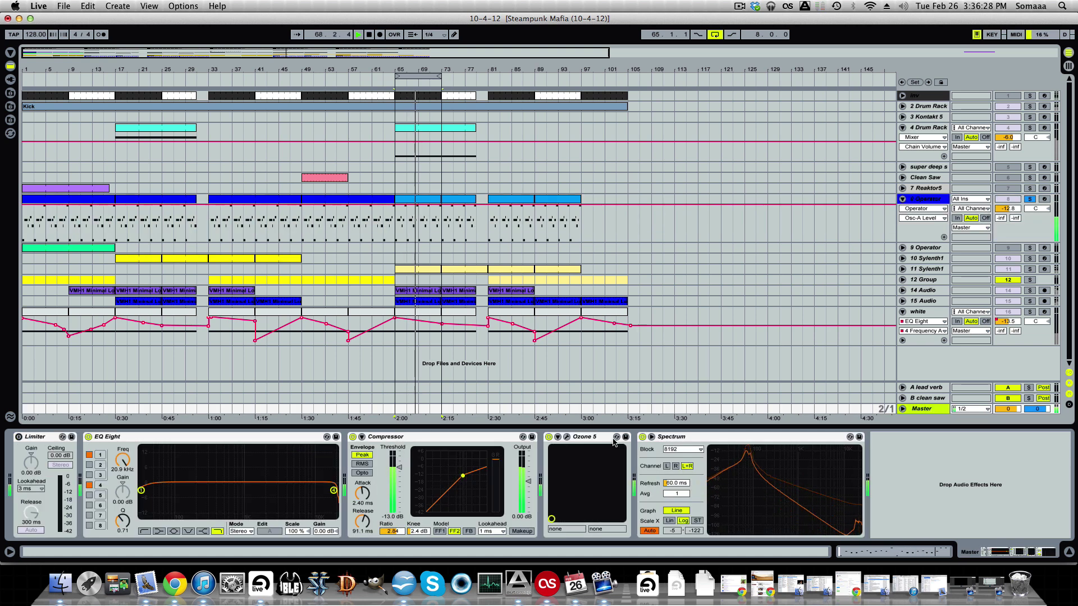
click(566, 438)
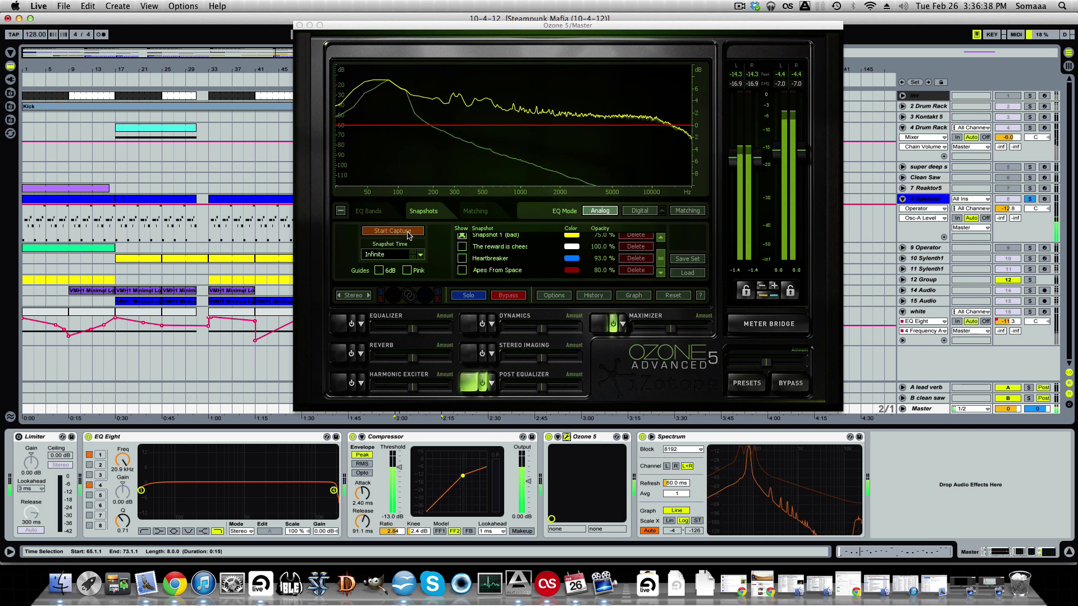
click(408, 235)
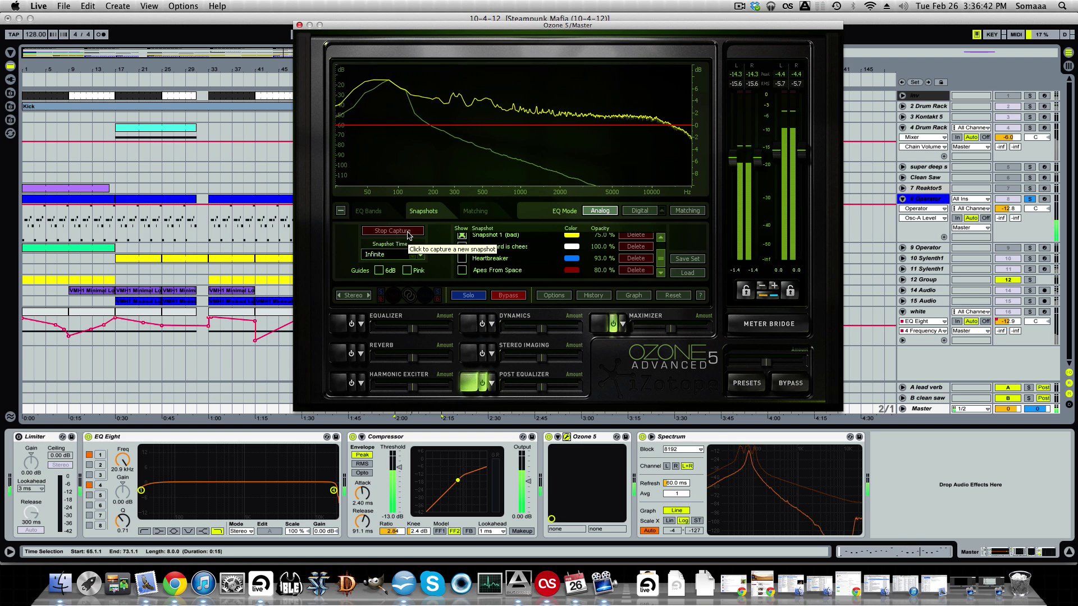
click(408, 231)
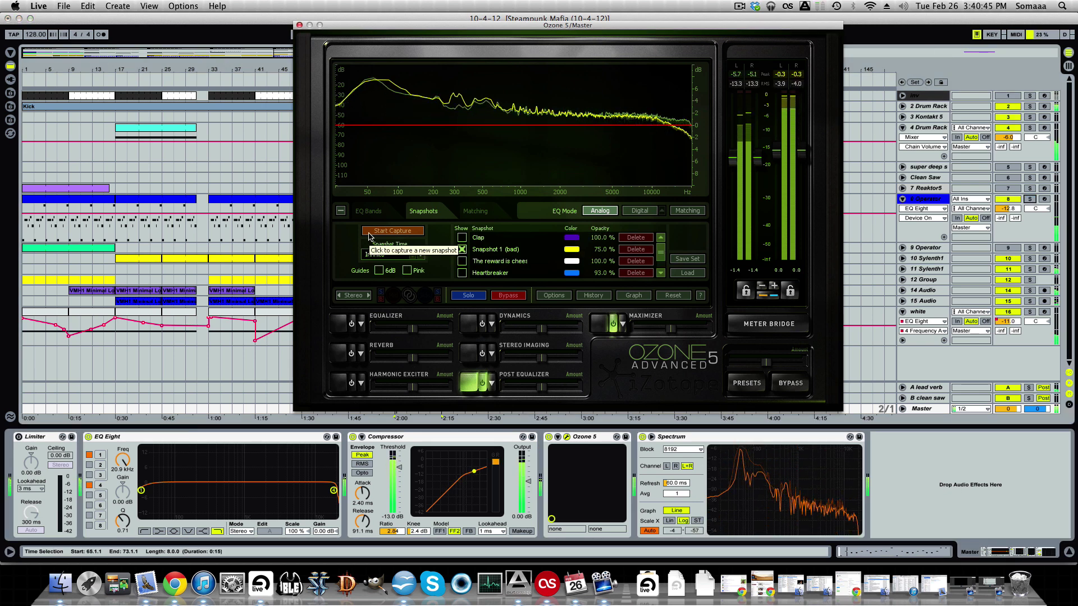
click(371, 232)
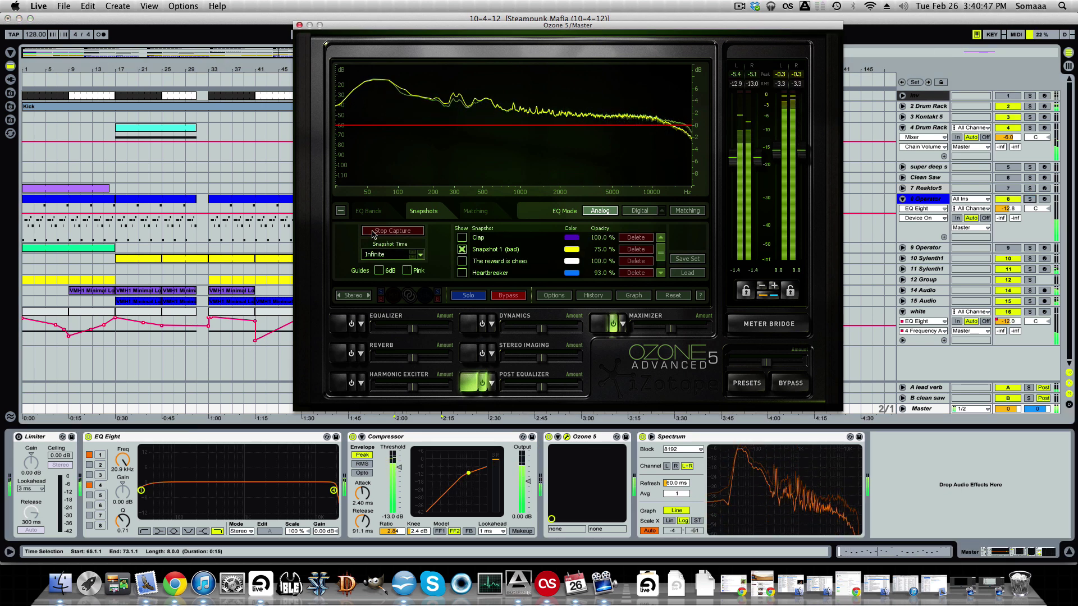
Step: Stop the capture, storing it as Snapshot 5
click(372, 232)
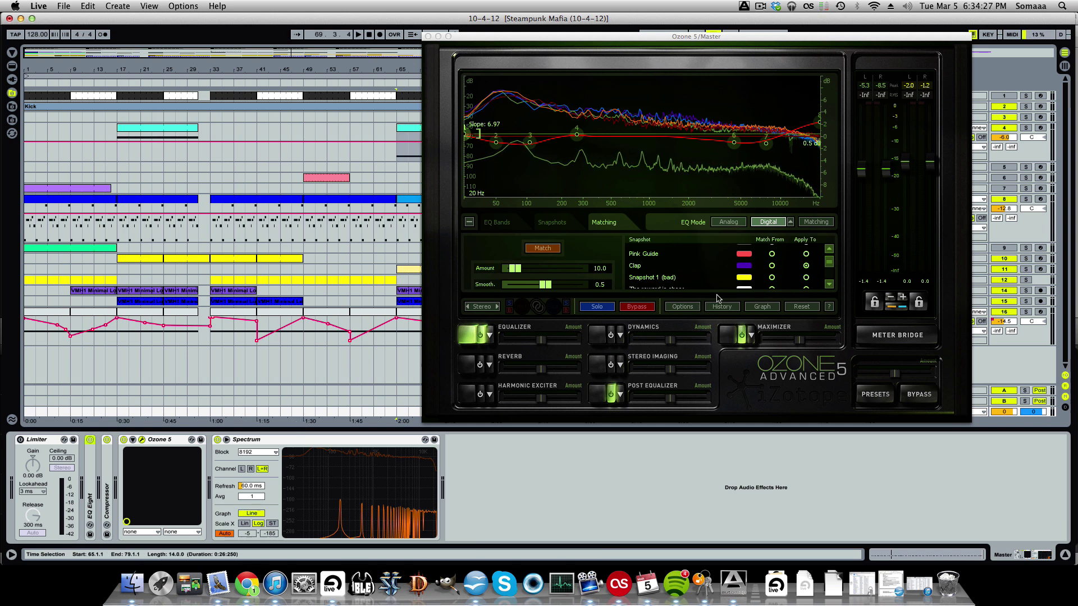
Step: Set Snapshot 5 as the Matching EQ's Match From spectrum
scroll(738, 275, down, 1)
scroll(738, 275, down, 3)
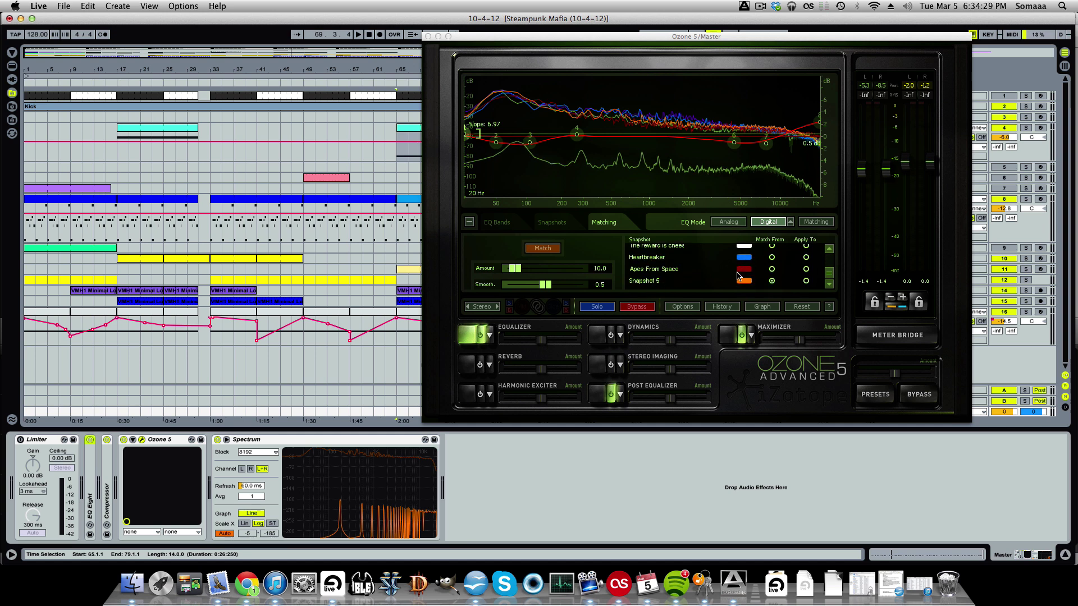
click(777, 284)
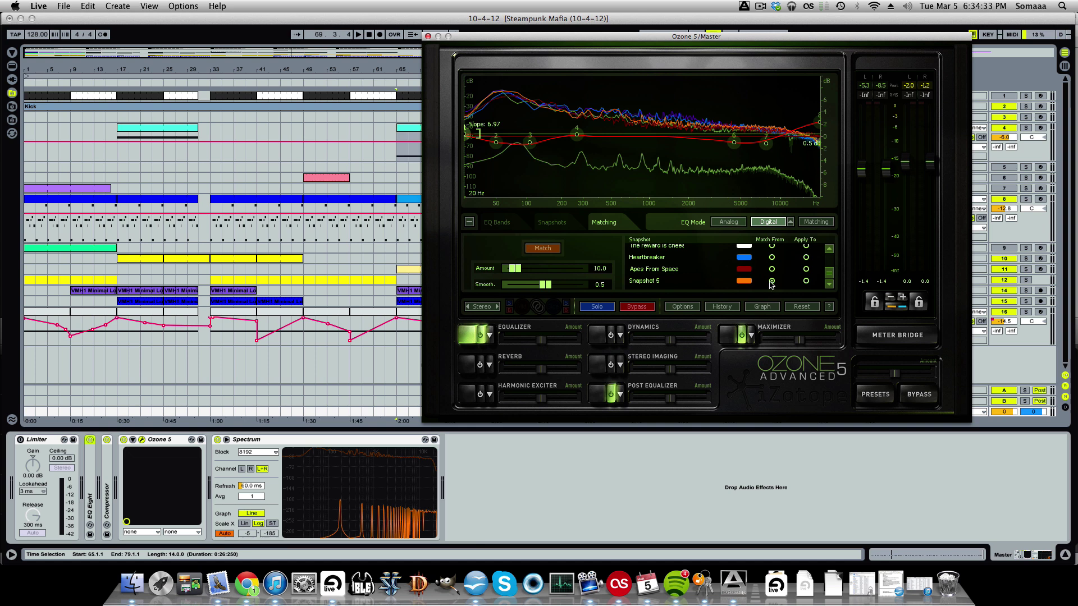
scroll(773, 281, up, 4)
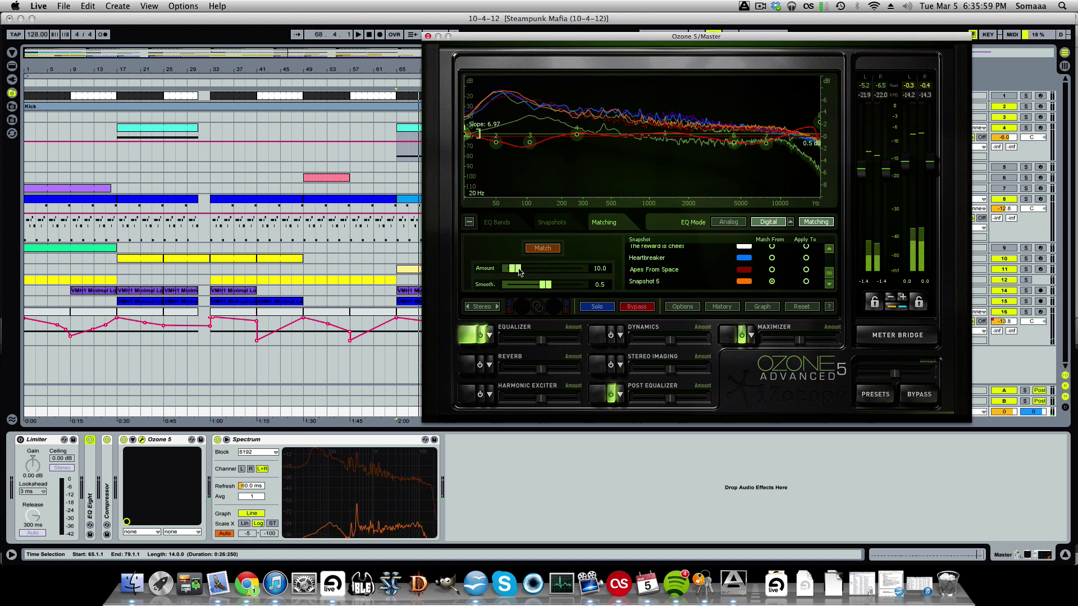
Step: Tune the Matching EQ sliders to Amount 19.5 and Smooth 1.0
drag(515, 268, 579, 287)
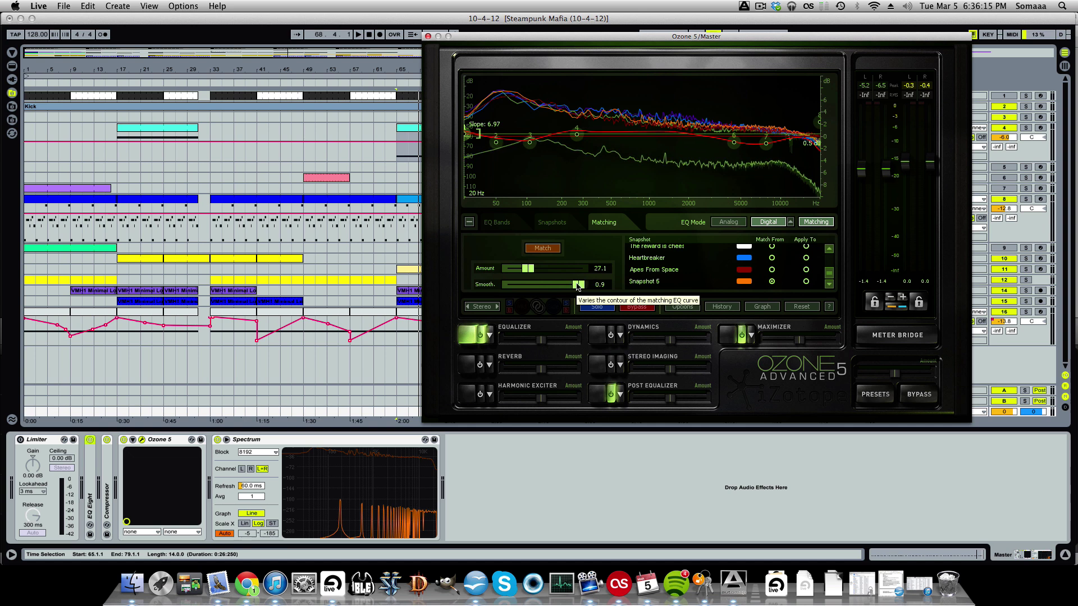
drag(579, 287, 604, 287)
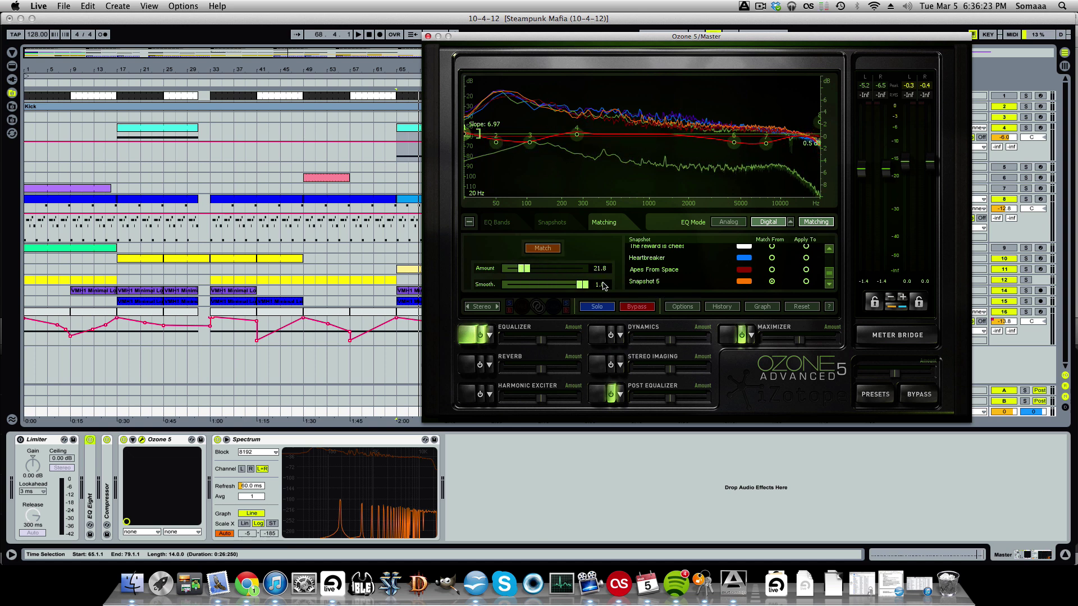
mouse_move(524, 269)
mouse_down()
mouse_move(505, 269)
mouse_move(521, 269)
mouse_up()
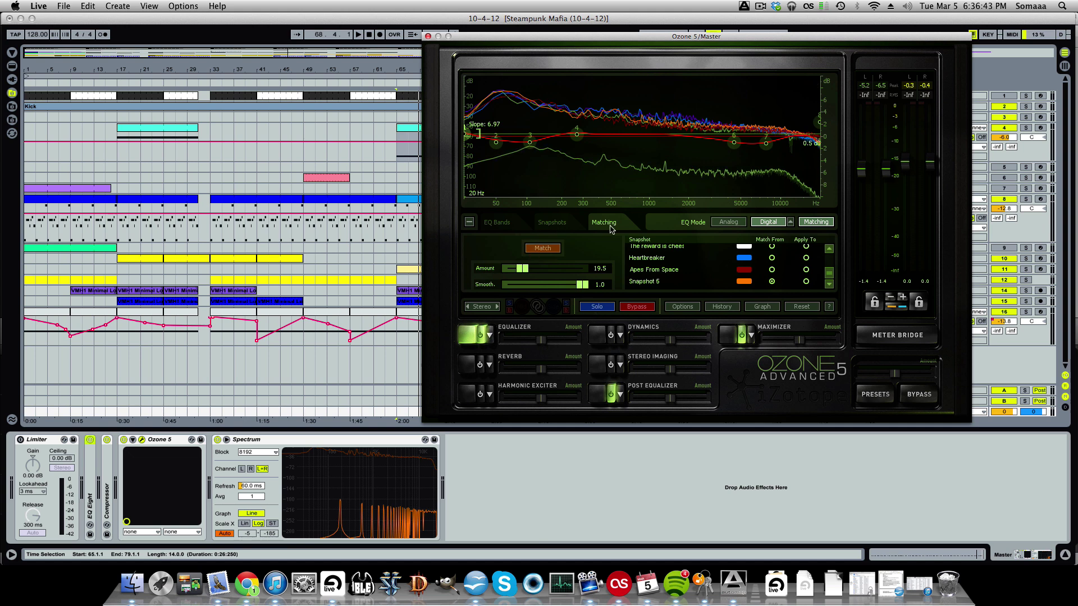
scroll(719, 275, up, 1)
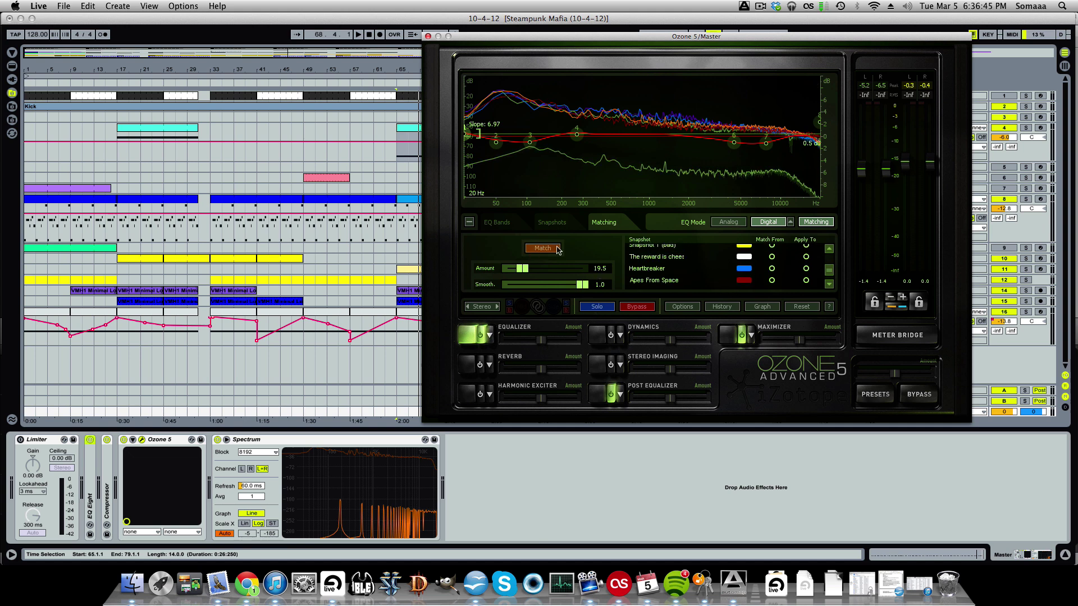
Step: Recalculate the matching curve and bypass the Equalizer module to compare
click(817, 224)
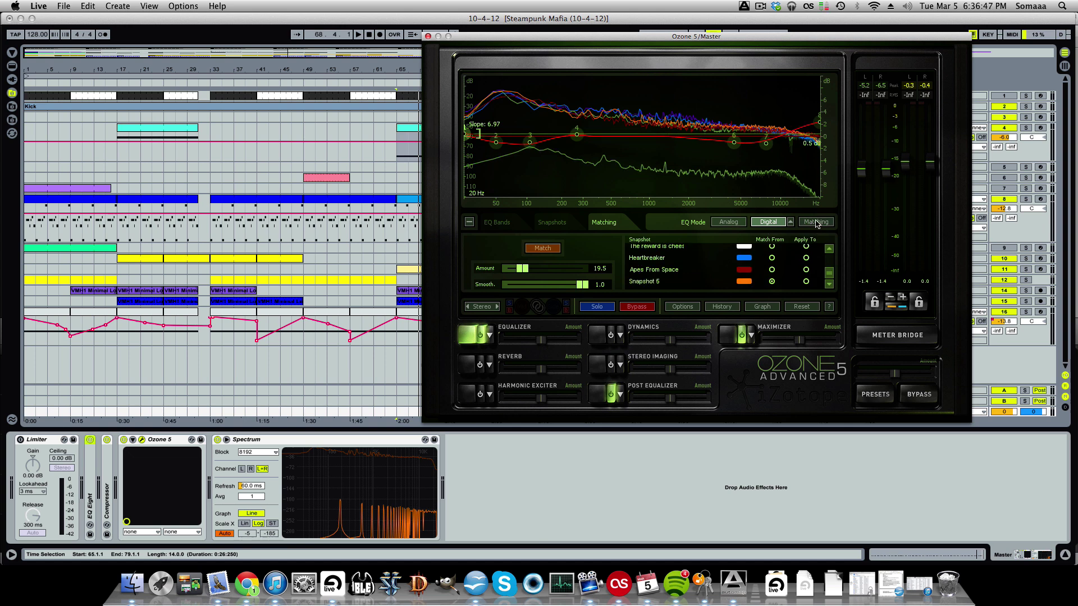
click(480, 335)
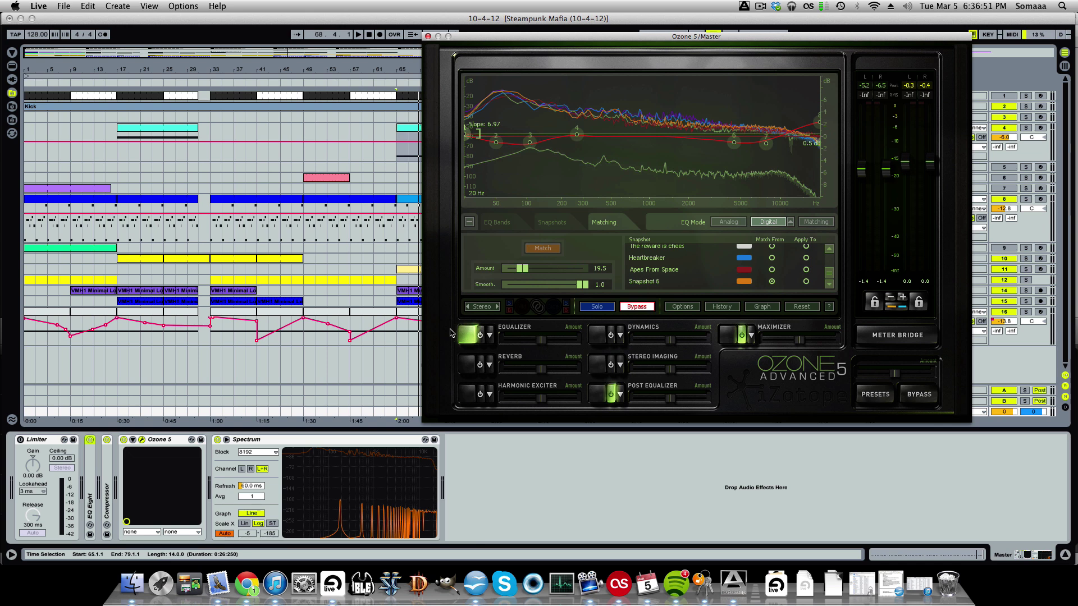